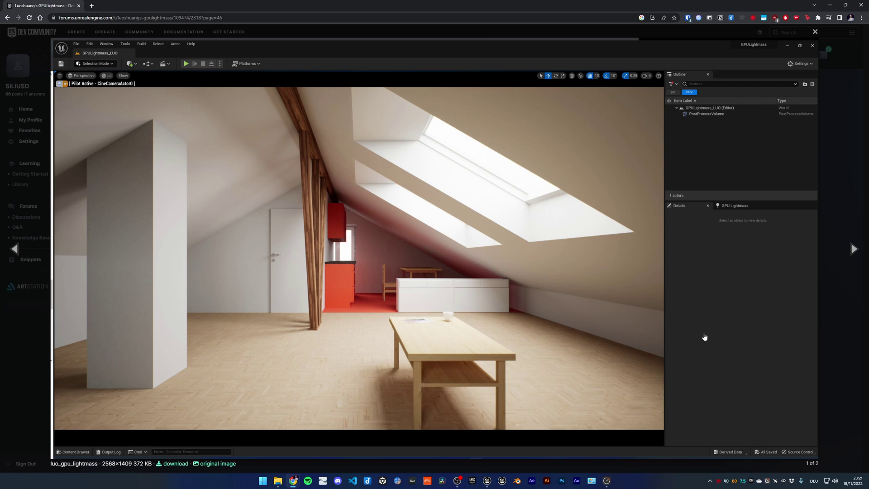
Compare the luo_gpu_lightmass and gpu_lightmass attic renders in the forum post's image viewer by alternating between them.
key("Right")
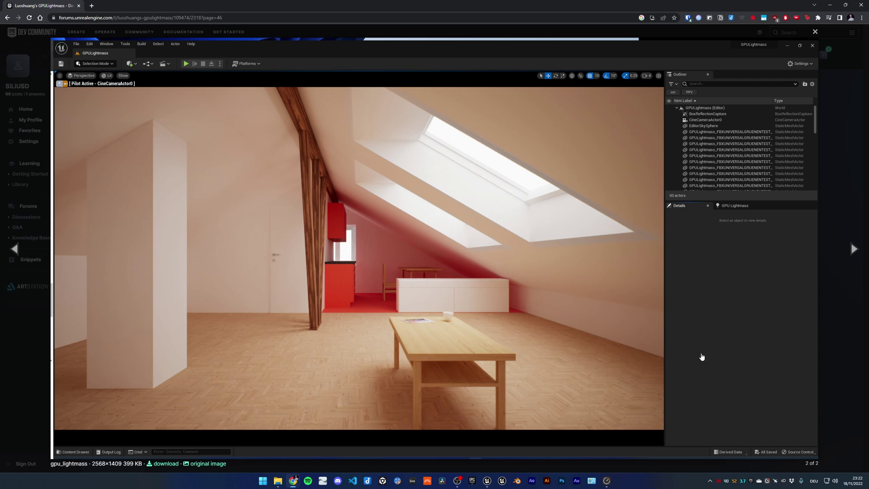
left_click(444, 298)
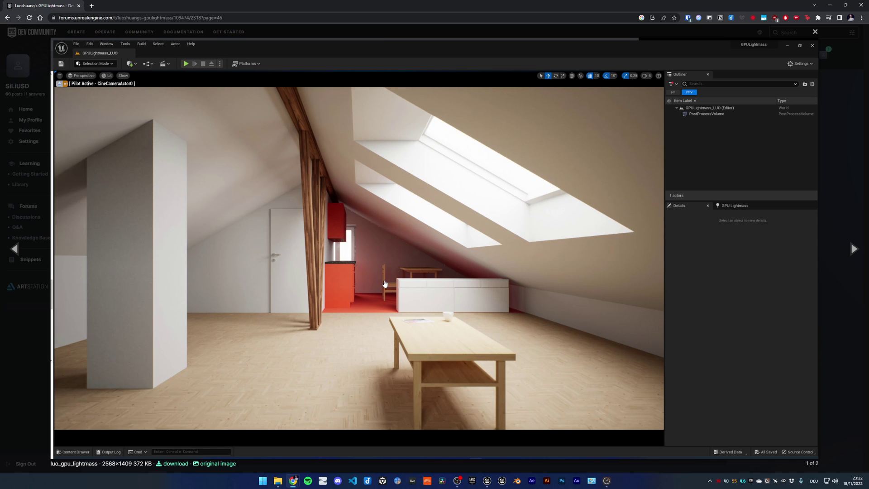
left_click(349, 307)
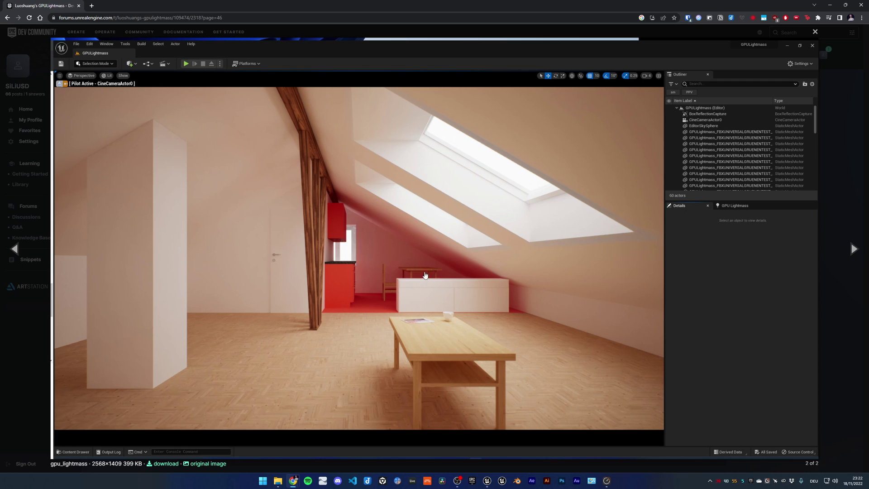
left_click(391, 291)
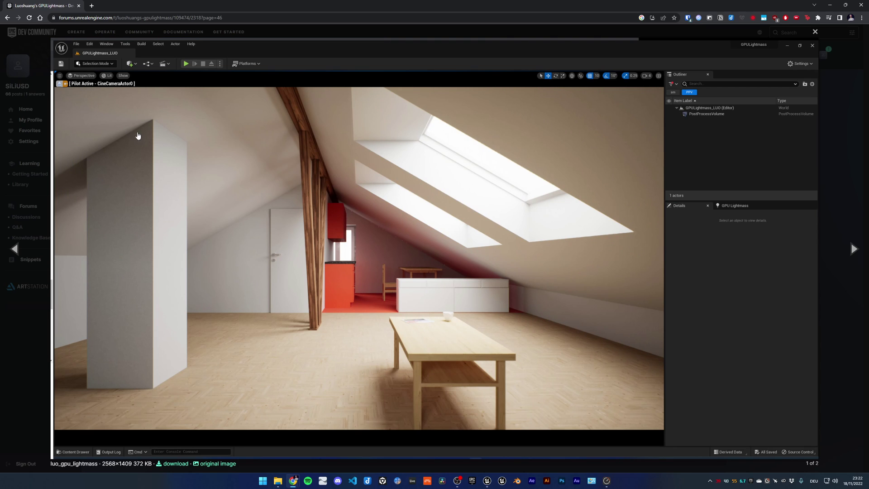
left_click(89, 183)
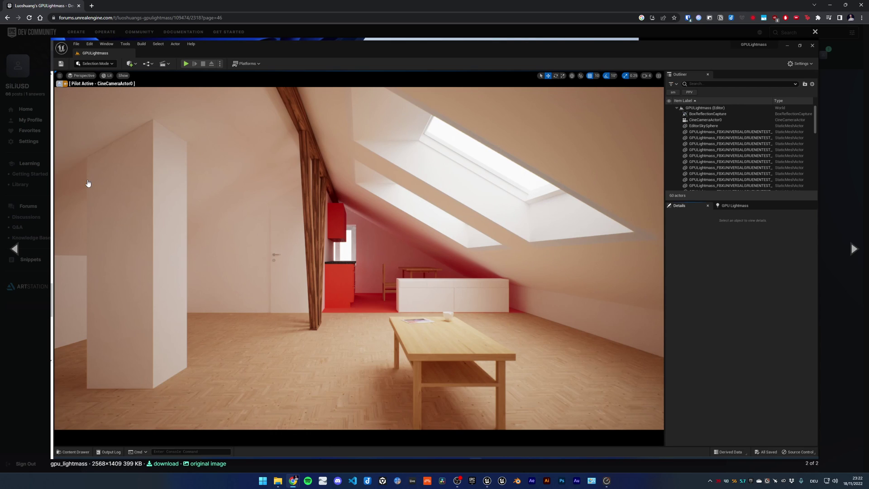
left_click(88, 183)
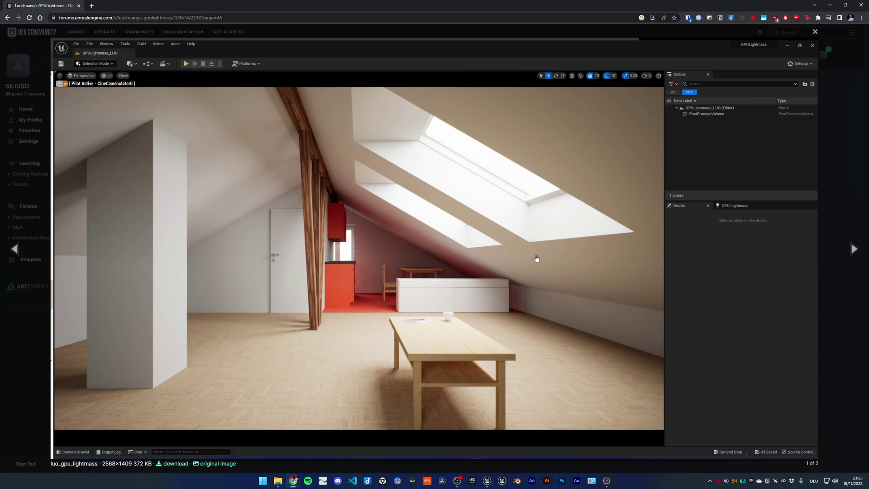
left_click(510, 155)
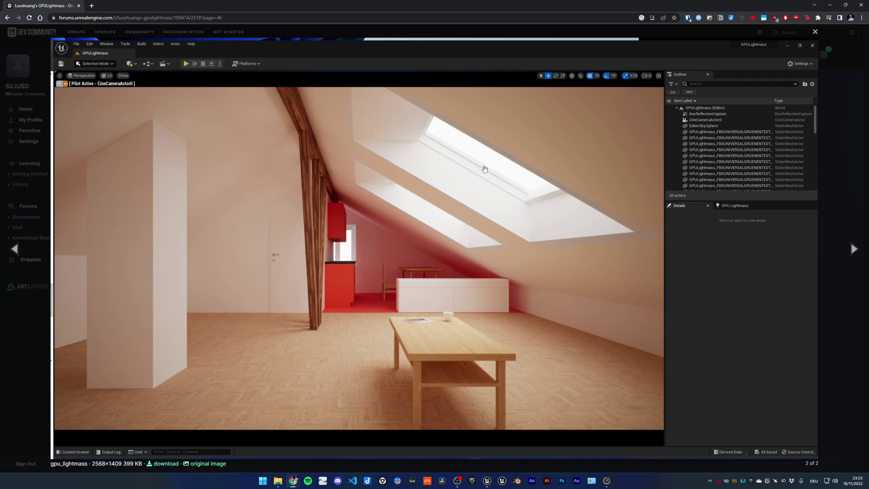
left_click(451, 269)
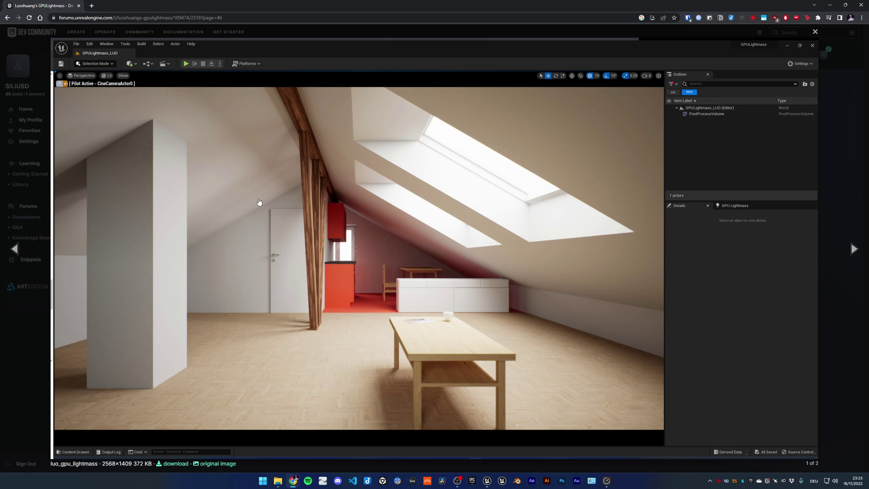
left_click(560, 325)
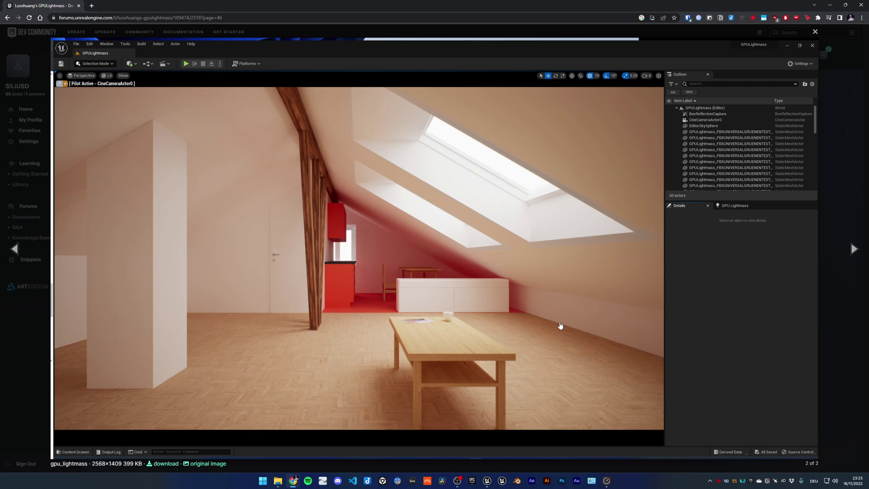
left_click(559, 325)
left_click(560, 325)
left_click(560, 324)
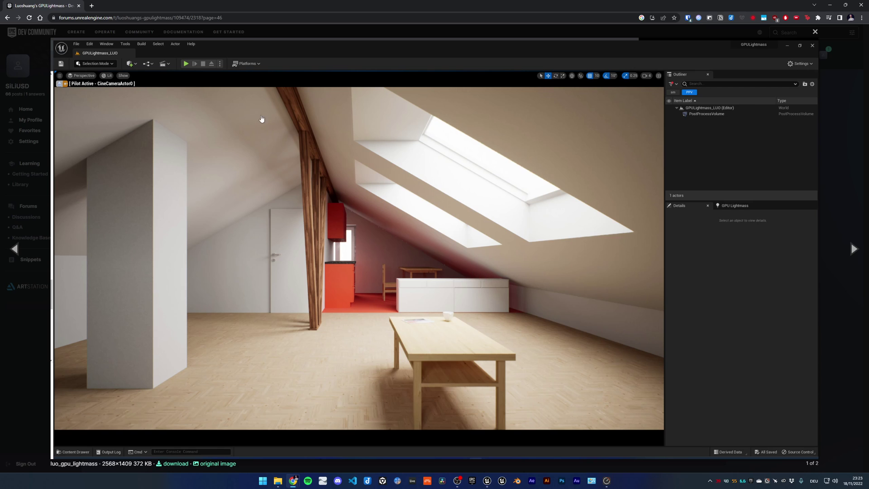
left_click(489, 274)
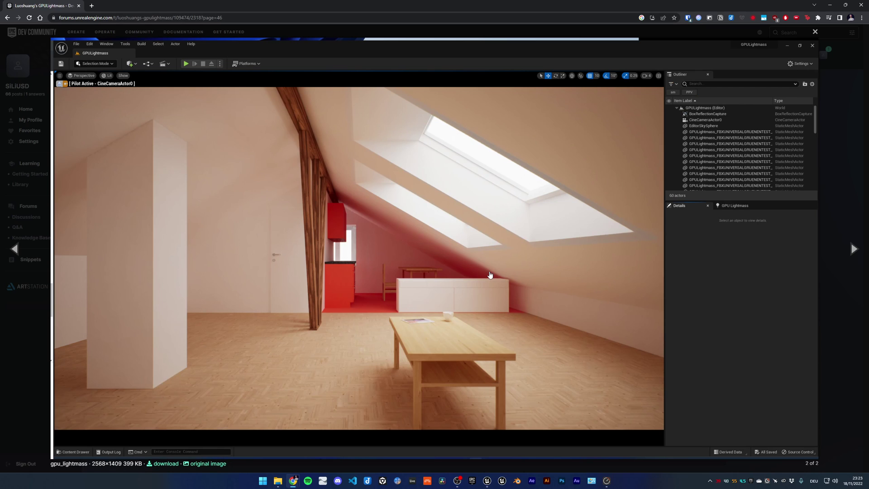
left_click(489, 274)
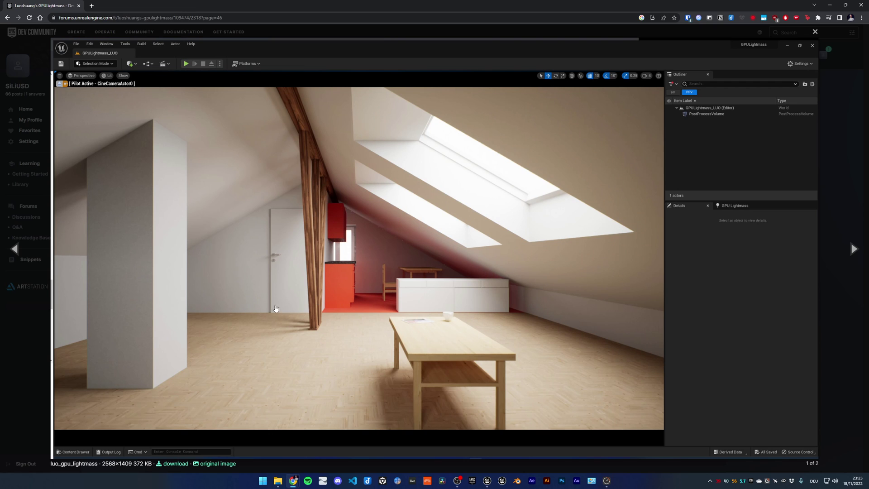
left_click(469, 280)
left_click(466, 284)
left_click(461, 287)
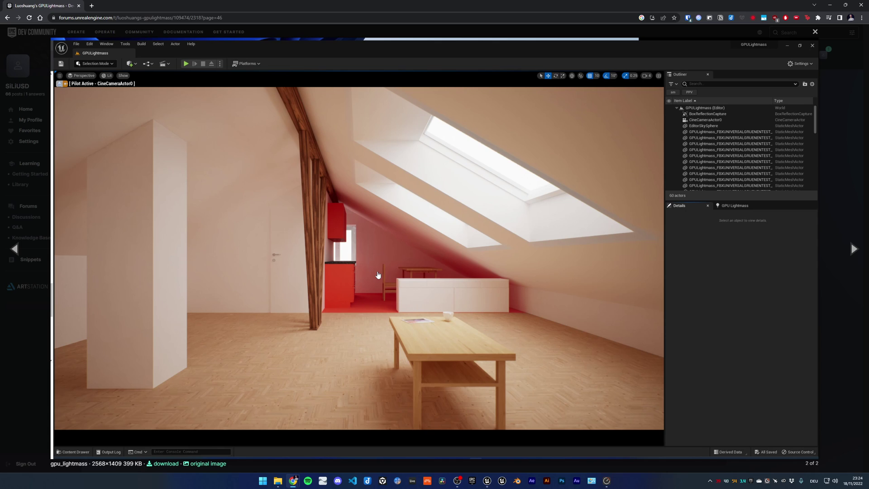
key("Left")
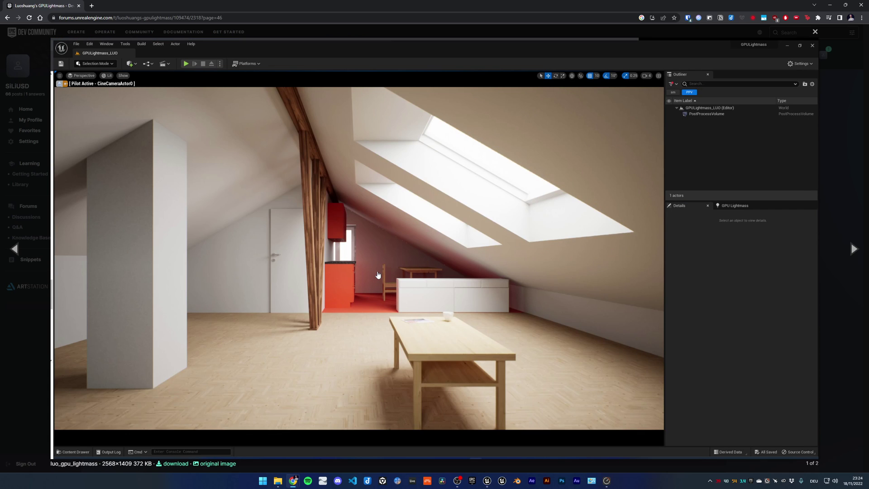
key("Right")
key("Left")
Switch to Unreal Editor and examine the skylights, wooden beams and floor shadows in the GPULightmass_LUO level.
left_click(487, 480)
mouse_move(396, 266)
right_mouse_down()
mouse_move(425, 262)
mouse_move(398, 273)
mouse_move(385, 253)
right_mouse_up()
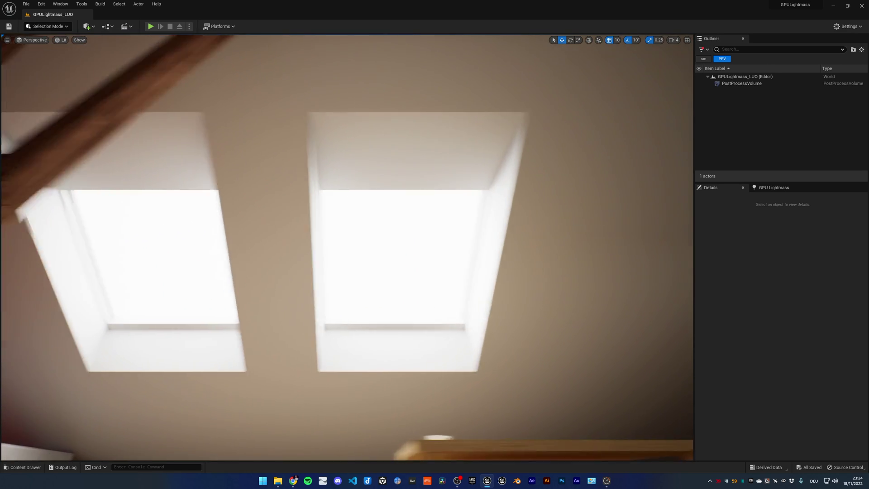
right_click_drag(384, 253, 385, 251)
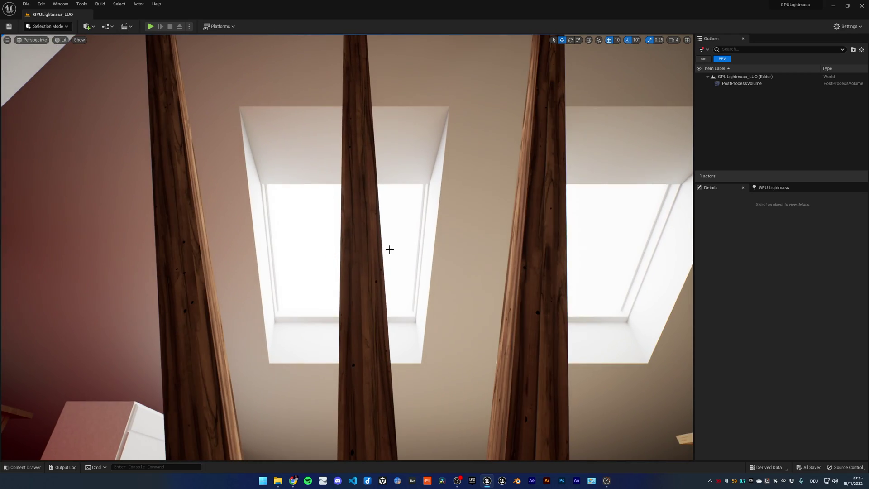
right_click_drag(384, 251, 376, 266)
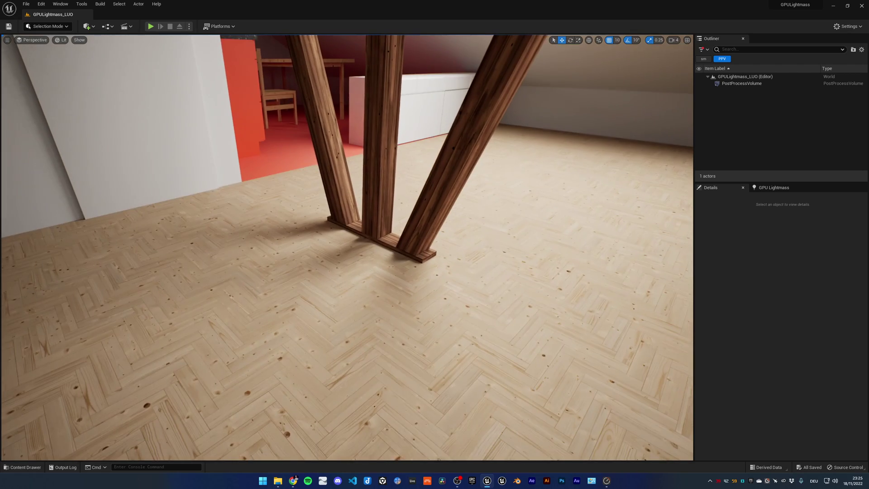
Examine the floor around the beams in Detail Lighting view mode, and return the viewport to Lit.
key("alt+5")
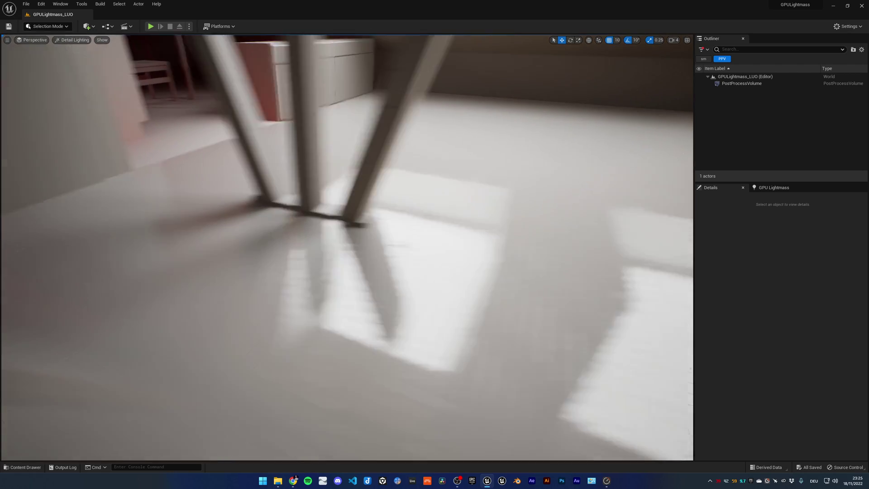
right_click_drag(374, 236, 374, 229)
key("alt+4")
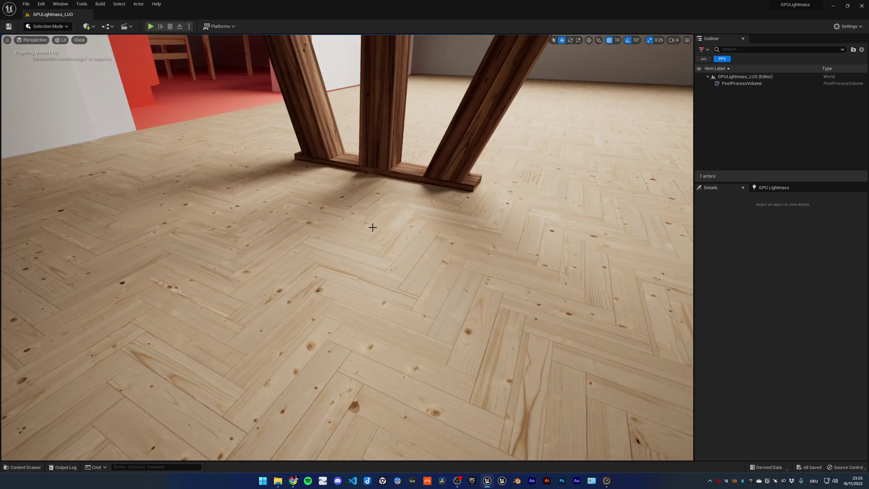
Set the viewport to Lighting Only and examine the baked lighting around the kitchen, sideboard and skylights.
key("alt+6")
right_click_drag(373, 227, 373, 227)
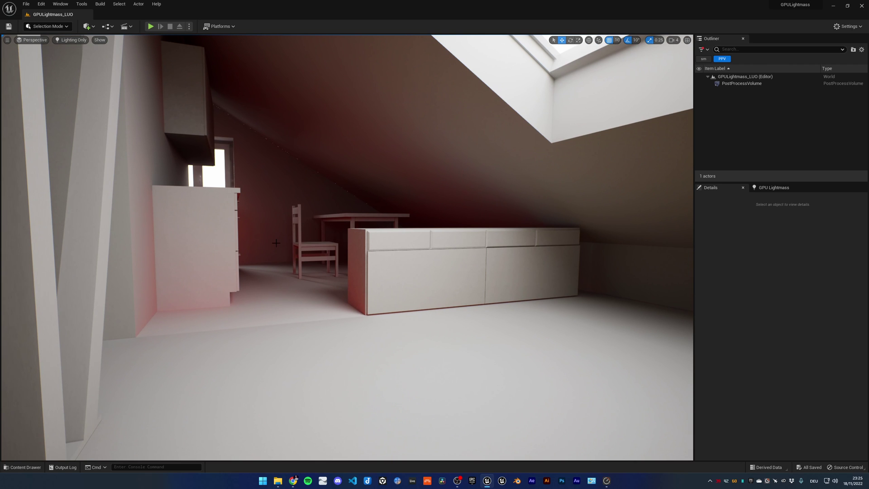
right_click_drag(312, 222, 312, 222)
right_click_drag(416, 221, 417, 221)
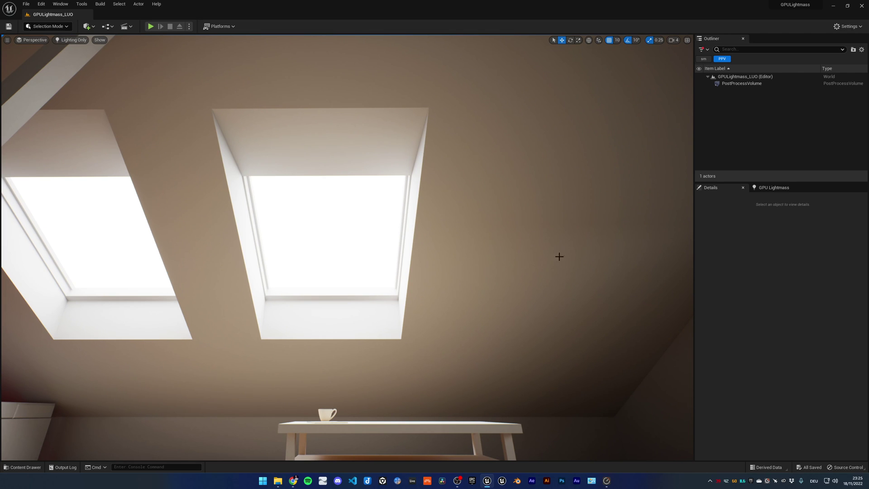
Open the GPULightmass level from the project's Content folder.
key("ctrl+space")
left_click(486, 366)
double_click(486, 366)
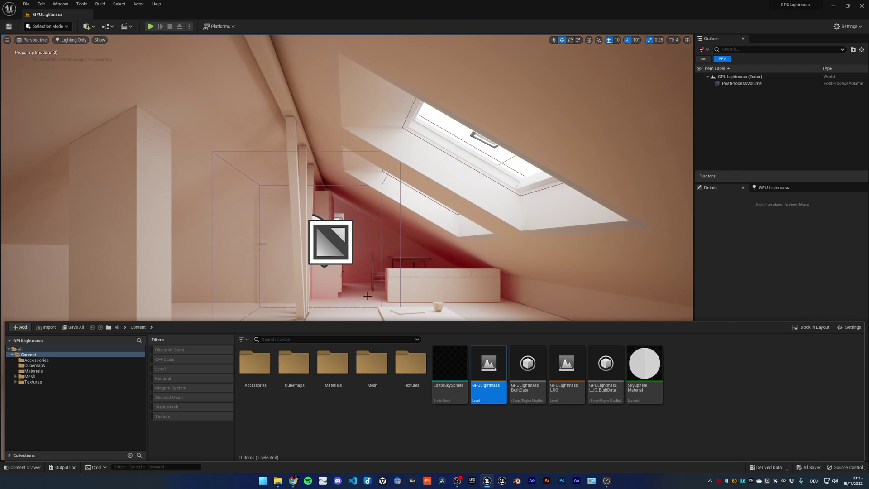
Examine the lightmap edges around the skylight recess, selecting its mesh to check the outline and clearing the selection.
right_click_drag(367, 296, 358, 248)
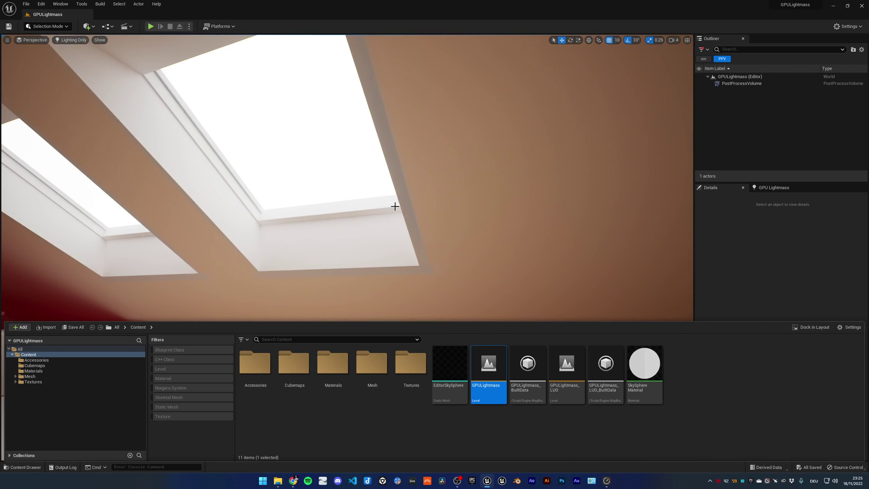
right_click_drag(385, 216, 368, 184)
left_click(375, 189)
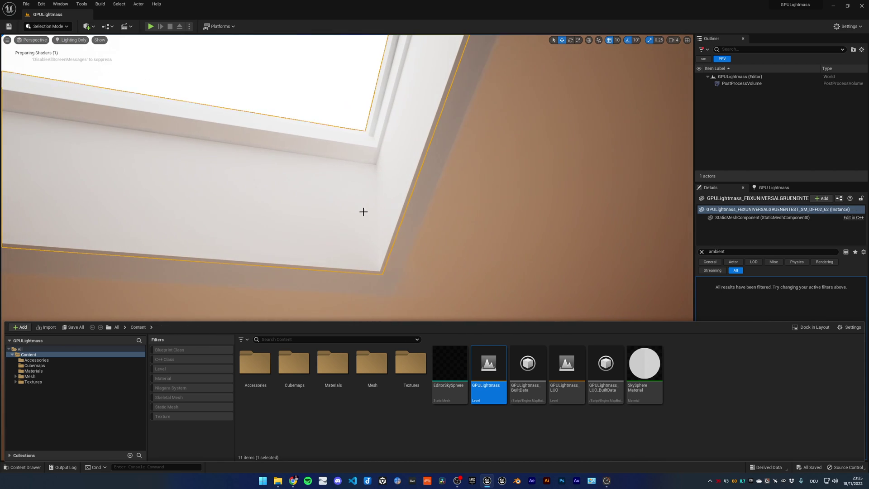
right_click_drag(450, 210, 426, 202)
right_click_drag(371, 209, 409, 217)
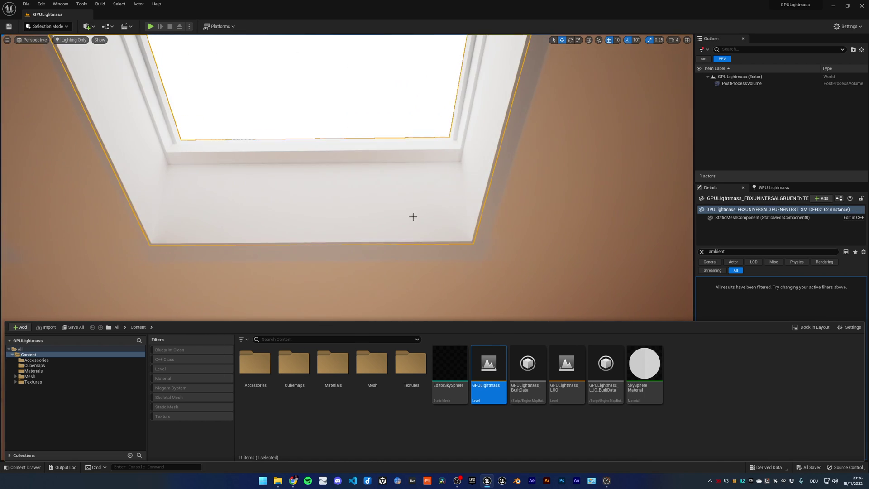
key("Escape")
right_click_drag(506, 213, 352, 188)
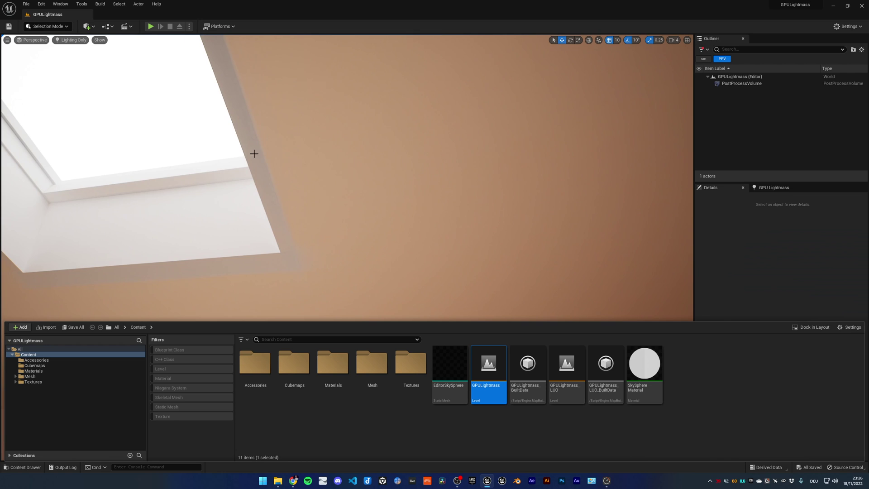
right_click_drag(254, 154, 253, 154)
Open GPULightmass_LUO and reopen GPULightmass to compare their baked lighting in Lighting Only mode.
left_click(567, 377)
double_click(567, 377)
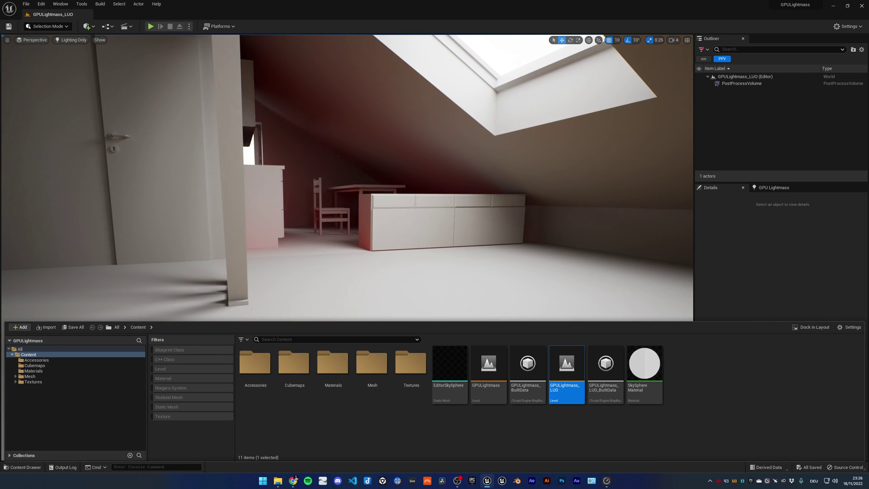
double_click(486, 369)
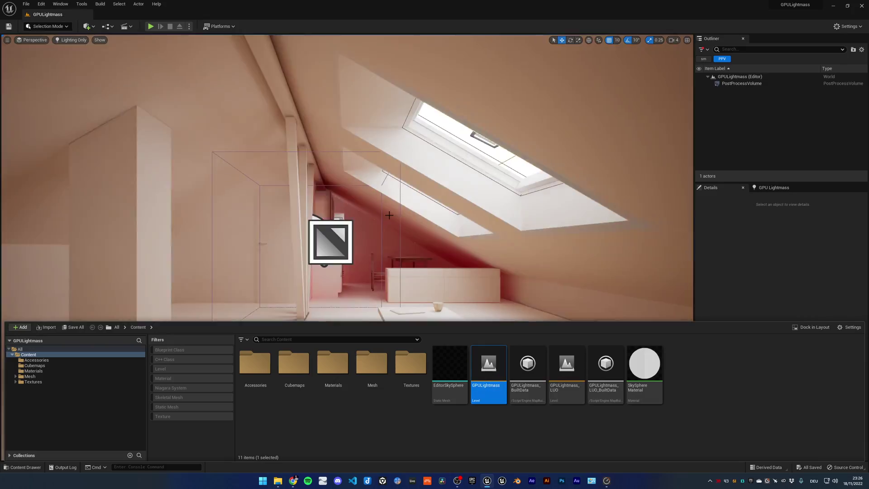
right_click_drag(333, 247, 353, 226)
Return the viewport to Lit mode and examine the table and skylights in the GPULightmass_LUO level.
key("alt+9")
key("alt+4")
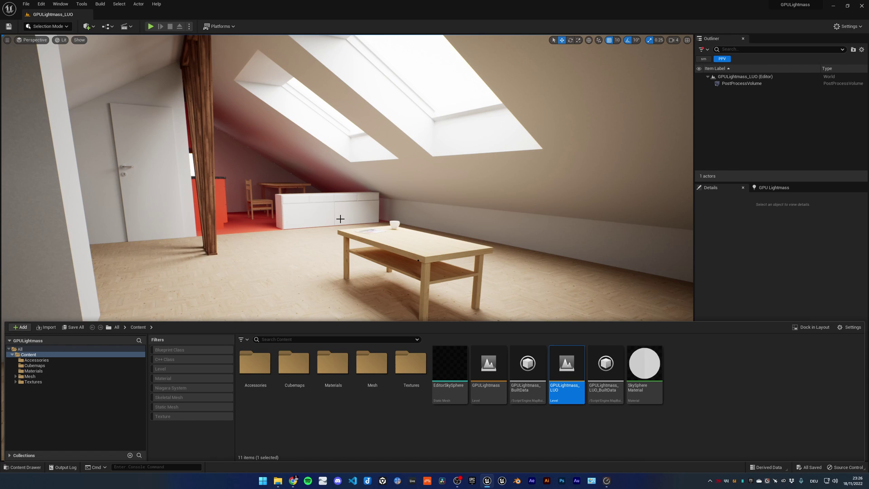
right_click_drag(320, 232, 323, 198)
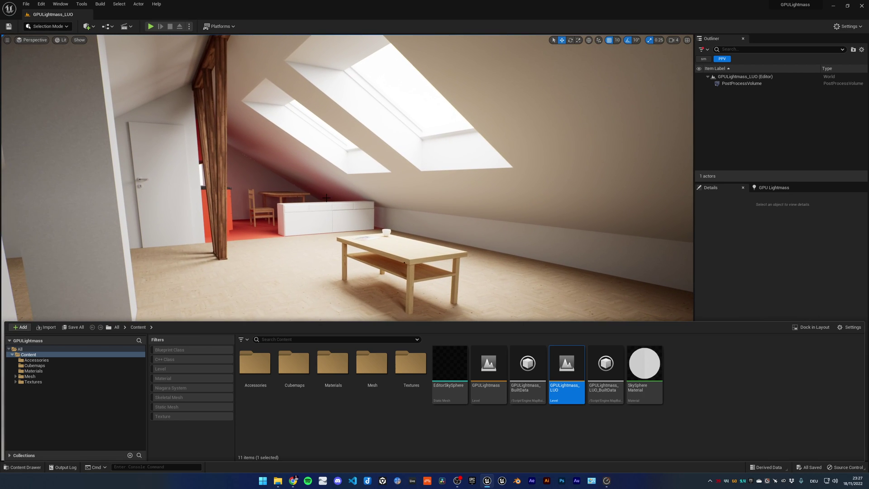
right_click_drag(326, 198, 333, 191)
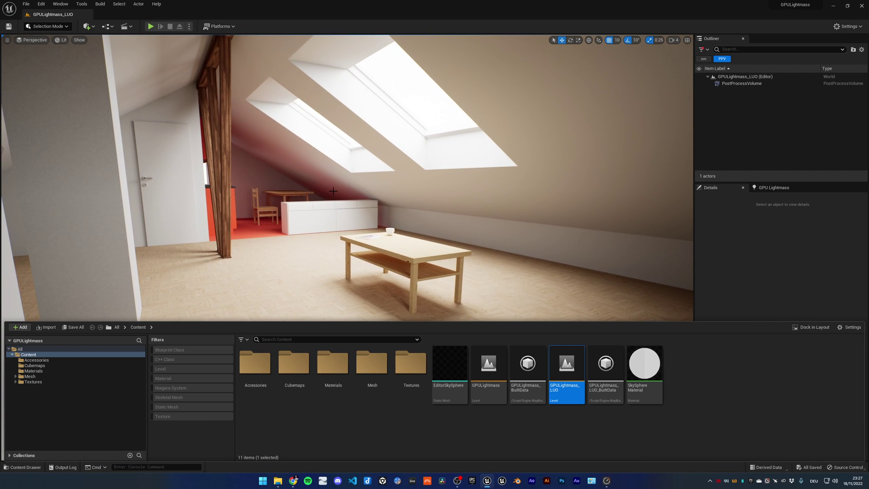